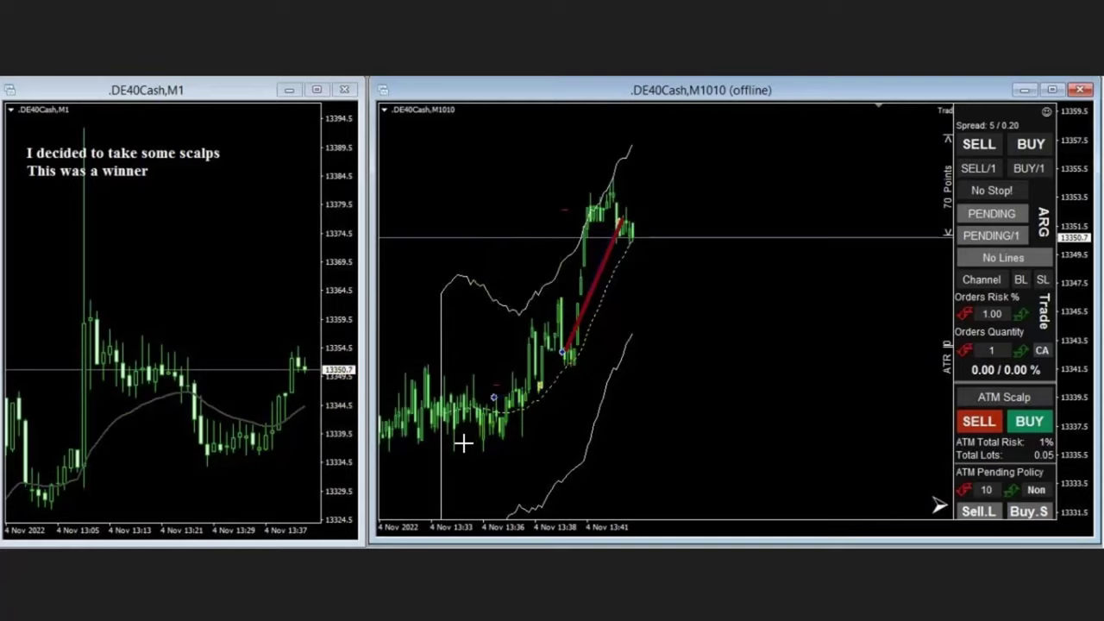
- Draw three green trendlines on the M1010 scalp chart and red arrows at the trade's entry and exit
{"action": "left_click_drag", "start_coordinate": [463, 457], "coordinate": [587, 411]}
{"action": "left_click_drag", "start_coordinate": [521, 442], "coordinate": [690, 177]}
{"action": "left_click_drag", "start_coordinate": [509, 381], "coordinate": [619, 149]}
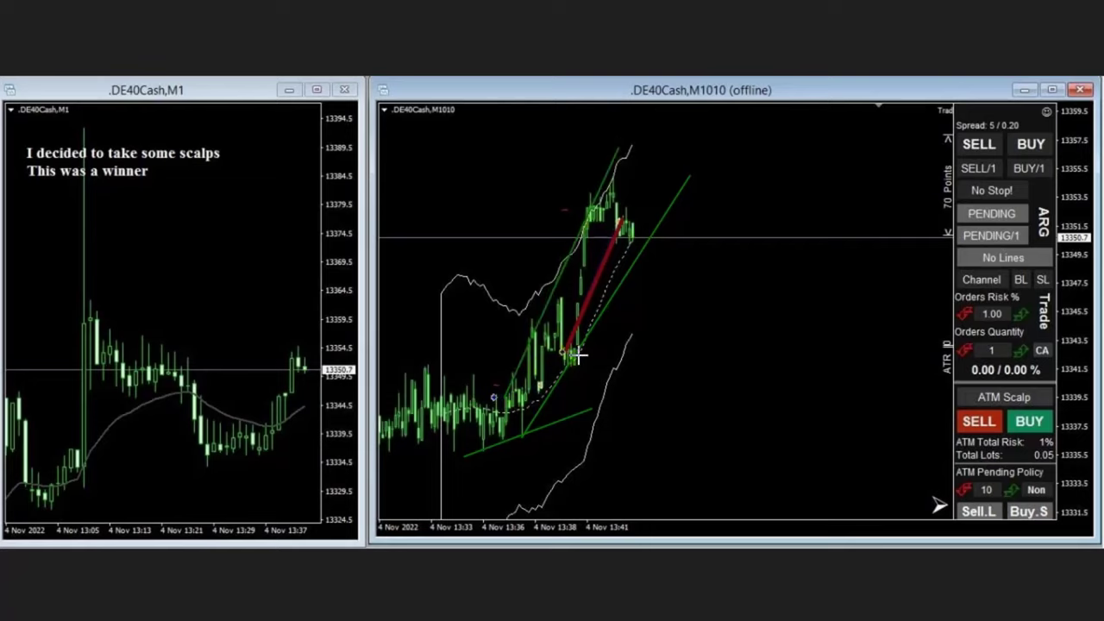
{"action": "left_click_drag", "start_coordinate": [791, 406], "coordinate": [570, 353]}
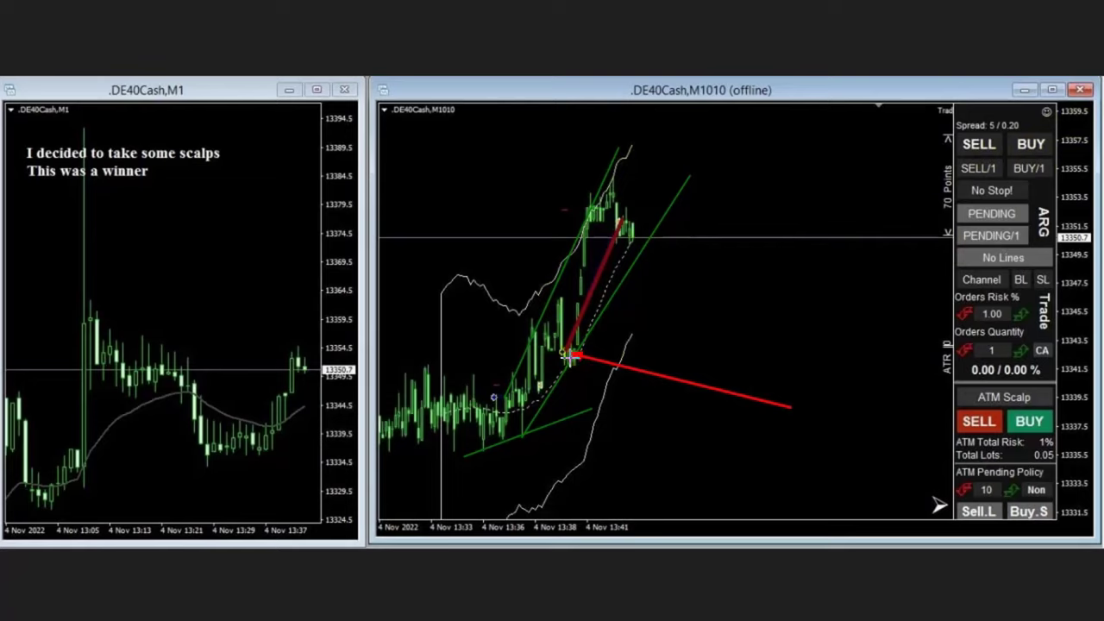
{"action": "left_click_drag", "start_coordinate": [705, 256], "coordinate": [629, 217]}
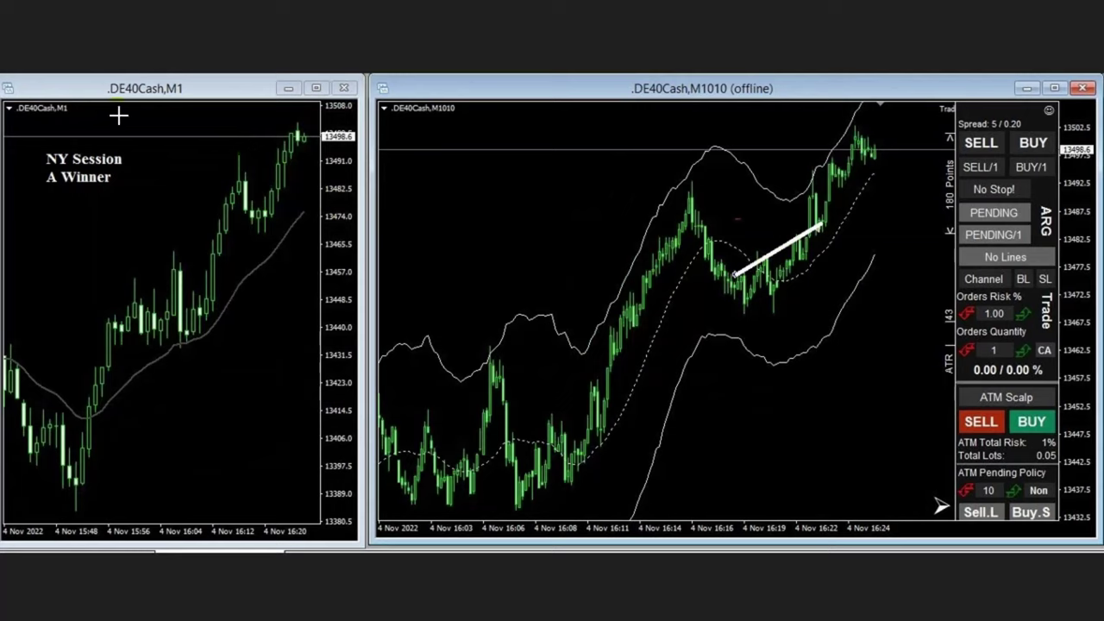
- Draw rising green channels on the M1 and M1010 charts and red arrows at the white trade line's ends
{"action": "left_click_drag", "start_coordinate": [75, 504], "coordinate": [316, 155]}
{"action": "mouse_move", "coordinate": [98, 327]}
{"action": "left_mouse_down"}
{"action": "mouse_move", "coordinate": [244, 163]}
{"action": "mouse_move", "coordinate": [290, 86]}
{"action": "mouse_move", "coordinate": [289, 101]}
{"action": "left_mouse_up"}
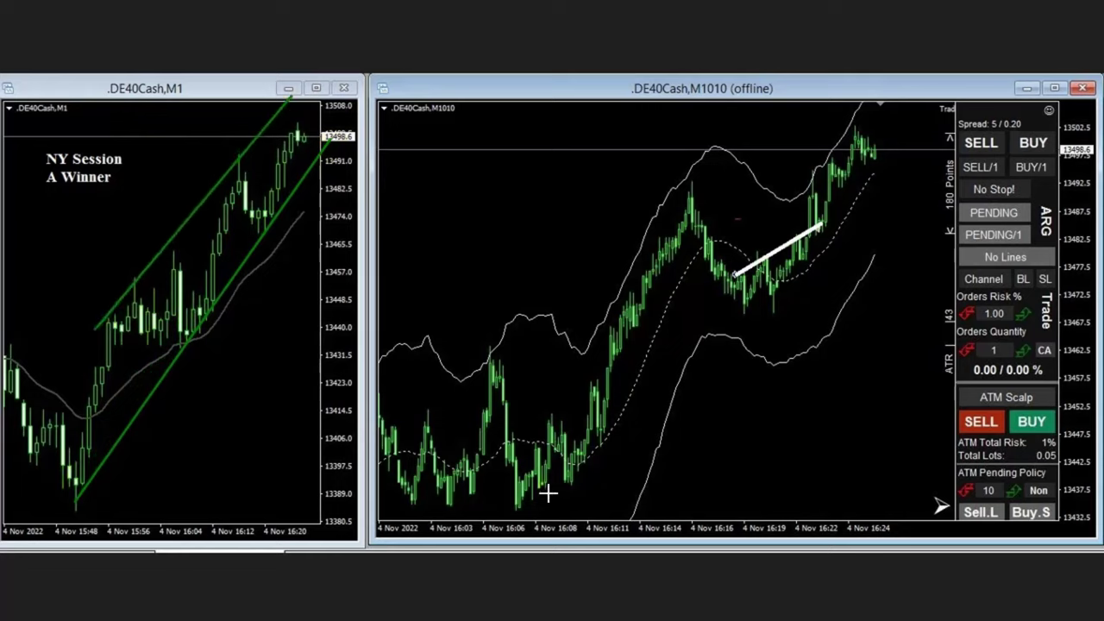
{"action": "mouse_move", "coordinate": [515, 511]}
{"action": "left_mouse_down"}
{"action": "mouse_move", "coordinate": [631, 443]}
{"action": "mouse_move", "coordinate": [936, 159]}
{"action": "left_mouse_up"}
{"action": "left_click_drag", "start_coordinate": [481, 382], "coordinate": [800, 92]}
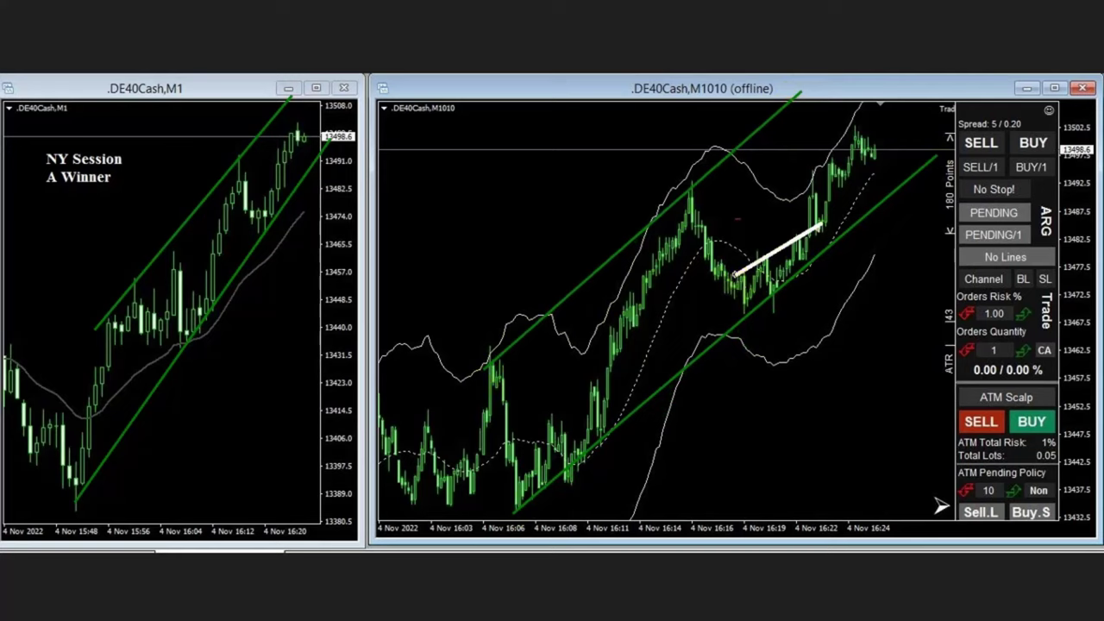
{"action": "left_click_drag", "start_coordinate": [850, 466], "coordinate": [738, 278]}
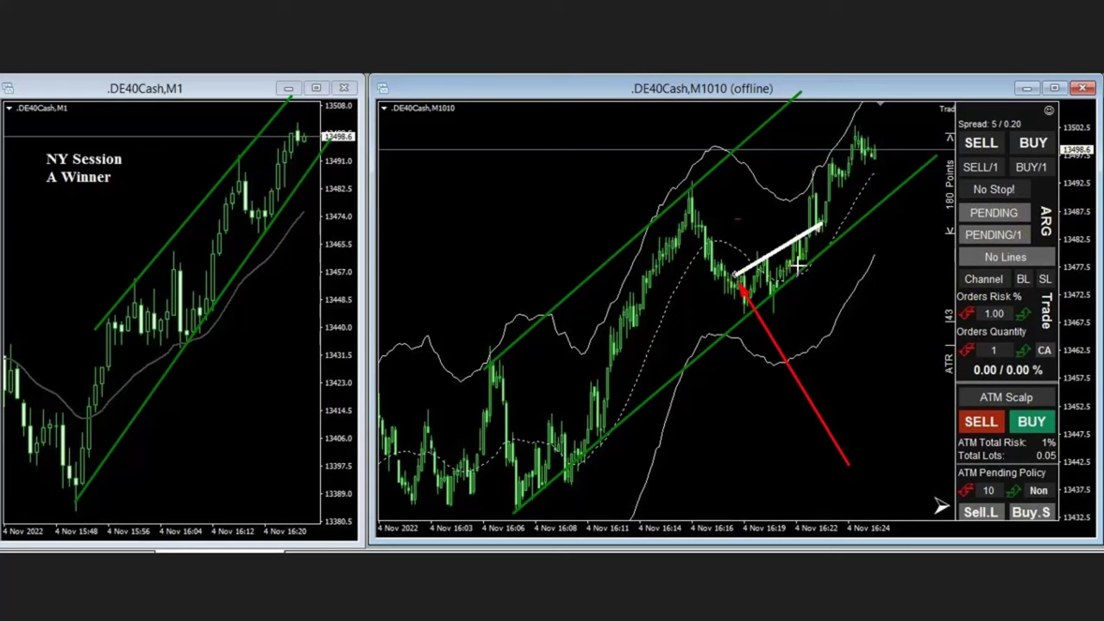
{"action": "left_click_drag", "start_coordinate": [864, 296], "coordinate": [826, 234]}
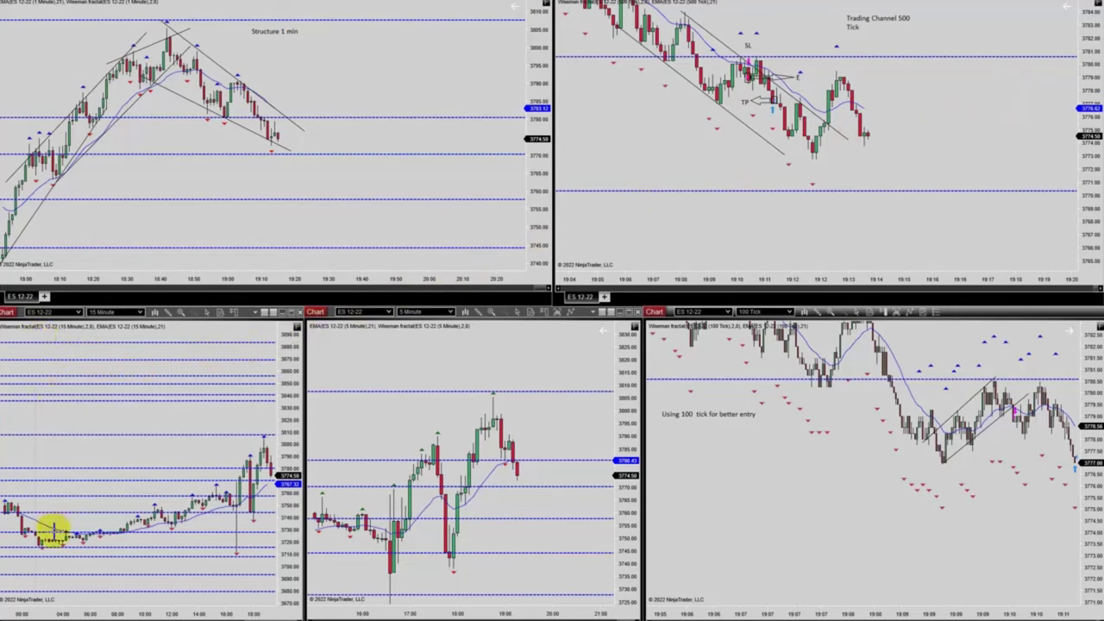
- Draw two rising green trendlines from the lows on the 15-minute ES chart
{"action": "left_click", "coordinate": [42, 551]}
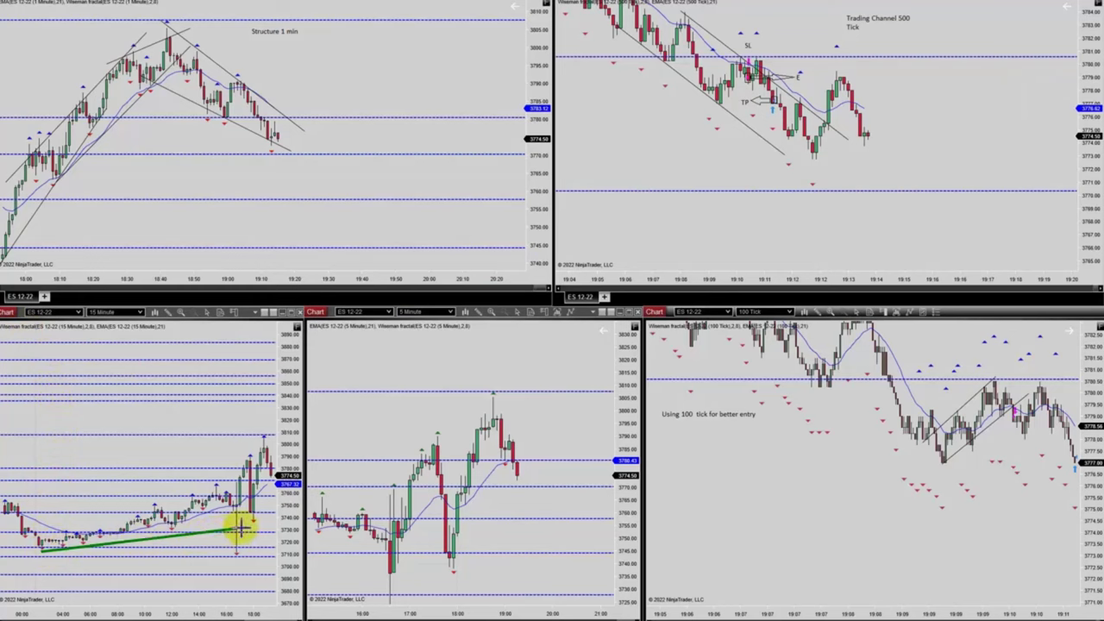
{"action": "left_click", "coordinate": [285, 515]}
{"action": "left_click", "coordinate": [77, 535]}
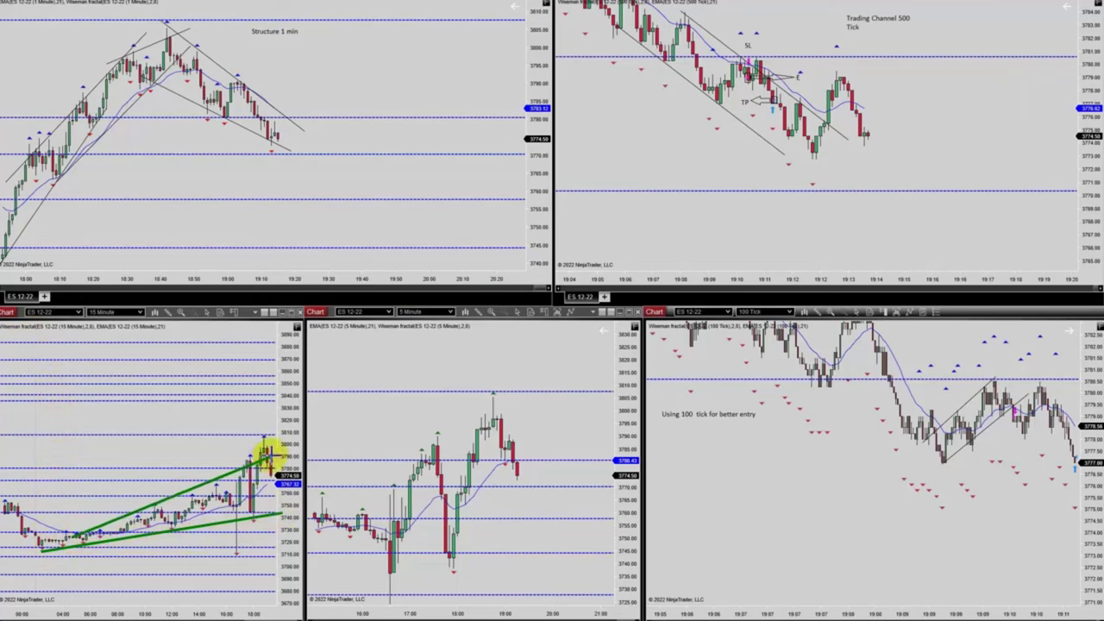
{"action": "left_click", "coordinate": [283, 434]}
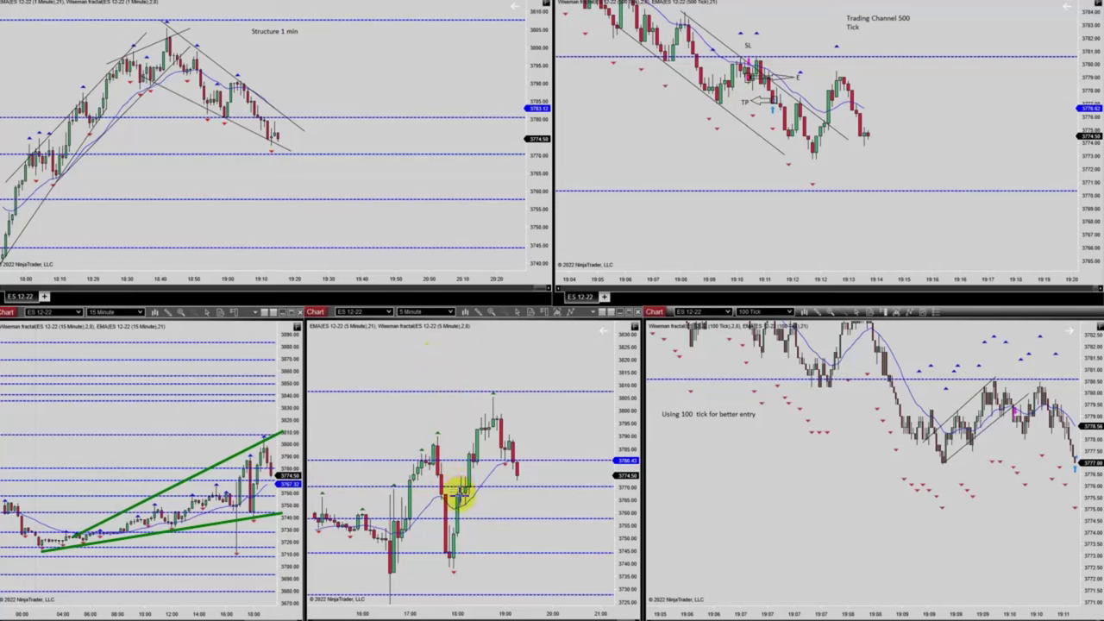
- Draw green support and resistance trendlines forming a rising channel on the 5-minute chart
{"action": "left_click", "coordinate": [371, 583]}
{"action": "left_click", "coordinate": [570, 523]}
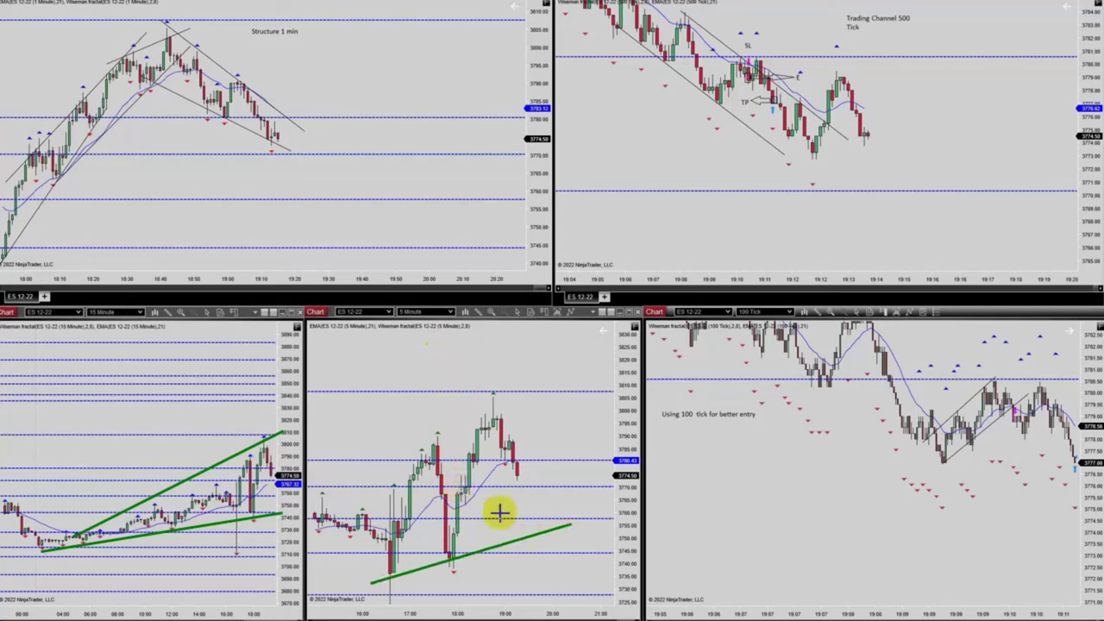
{"action": "left_click", "coordinate": [358, 509]}
{"action": "left_click", "coordinate": [525, 374]}
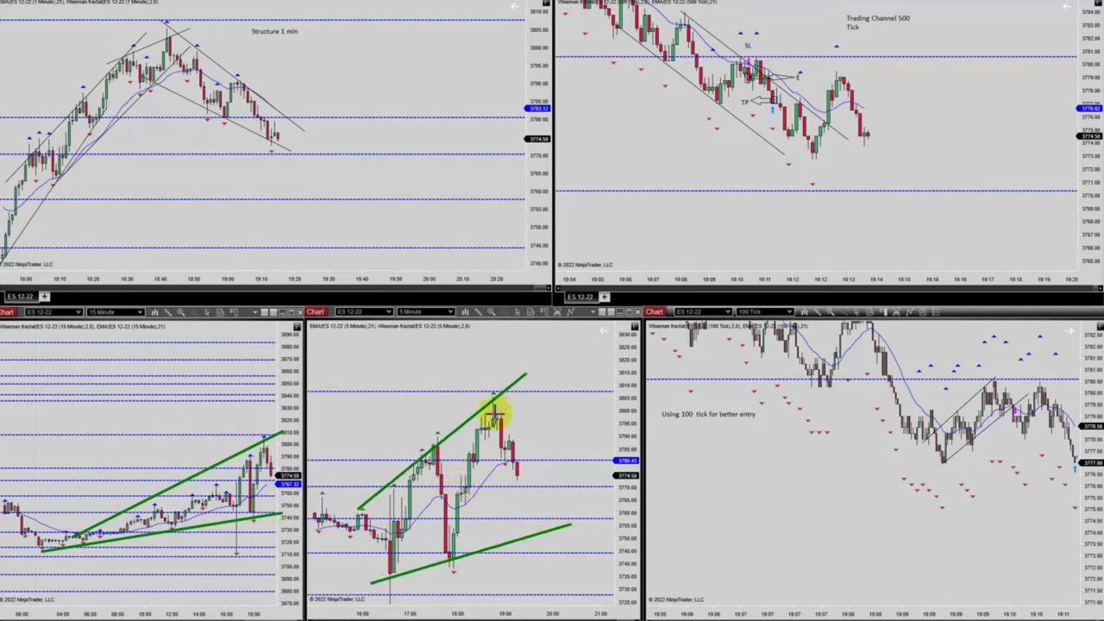
- Draw upper and lower green falling lines forming a channel on the 1-minute chart
{"action": "left_click", "coordinate": [159, 19]}
{"action": "left_click", "coordinate": [393, 191]}
{"action": "left_click", "coordinate": [155, 82]}
{"action": "left_click", "coordinate": [350, 196]}
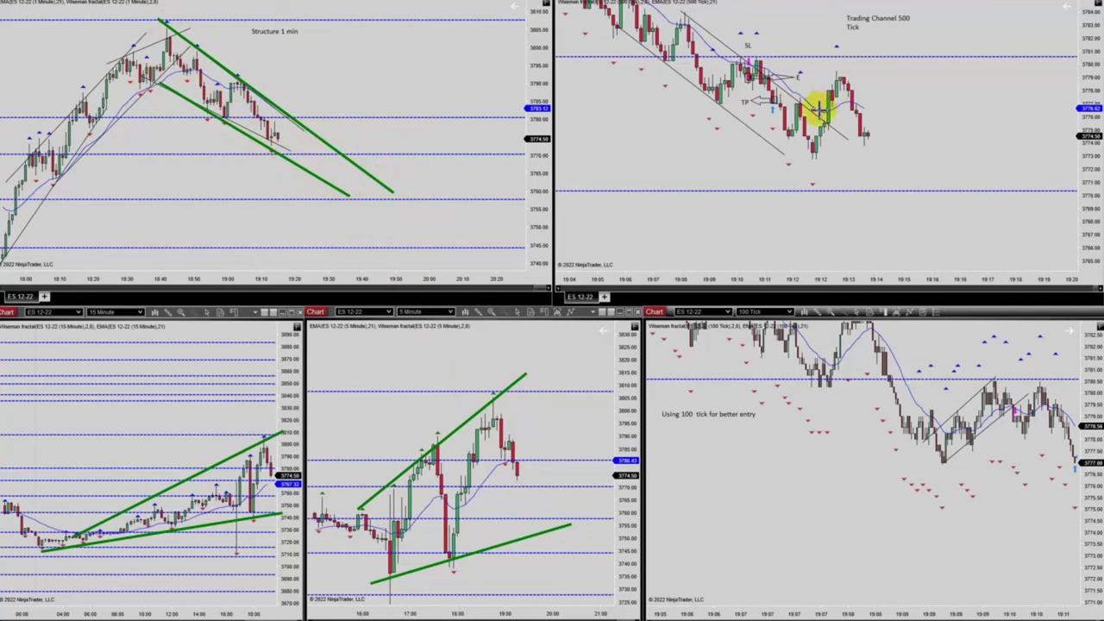
- Draw a falling green channel and a short green line near the entry on the 500-tick chart
{"action": "left_click", "coordinate": [677, 11]}
{"action": "left_click", "coordinate": [899, 177]}
{"action": "left_click", "coordinate": [613, 29]}
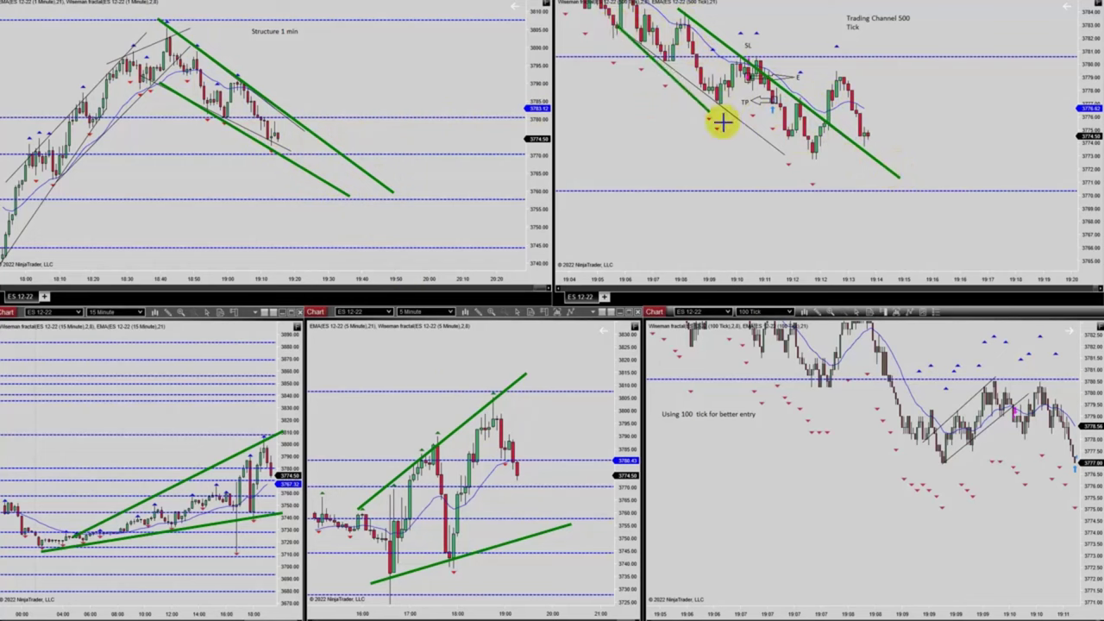
{"action": "left_click", "coordinate": [851, 215]}
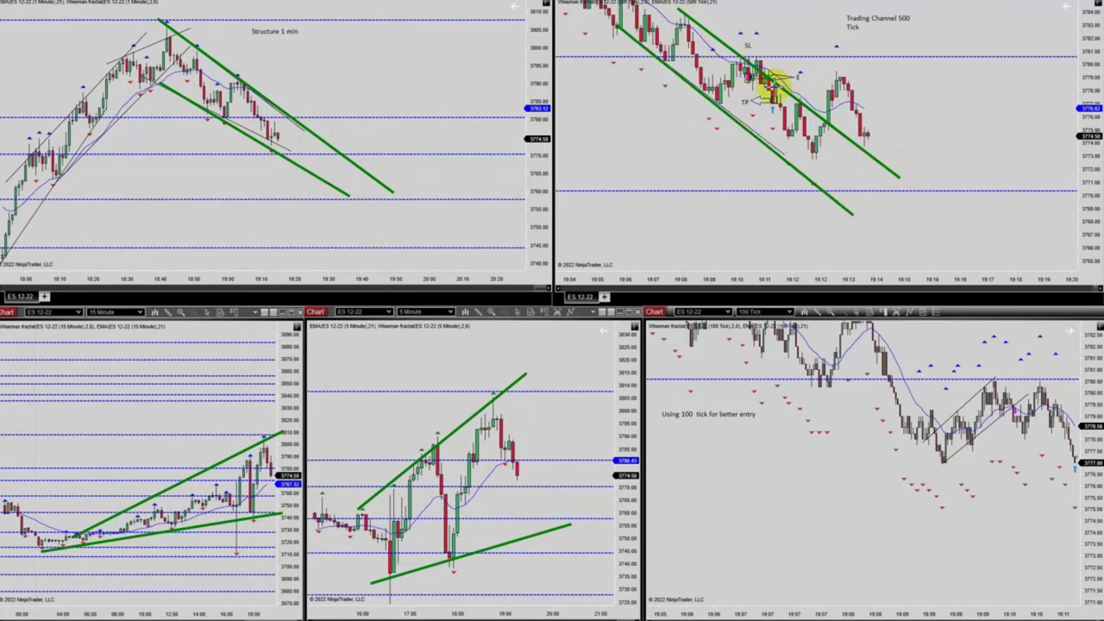
{"action": "left_click", "coordinate": [659, 148]}
{"action": "left_click", "coordinate": [740, 82]}
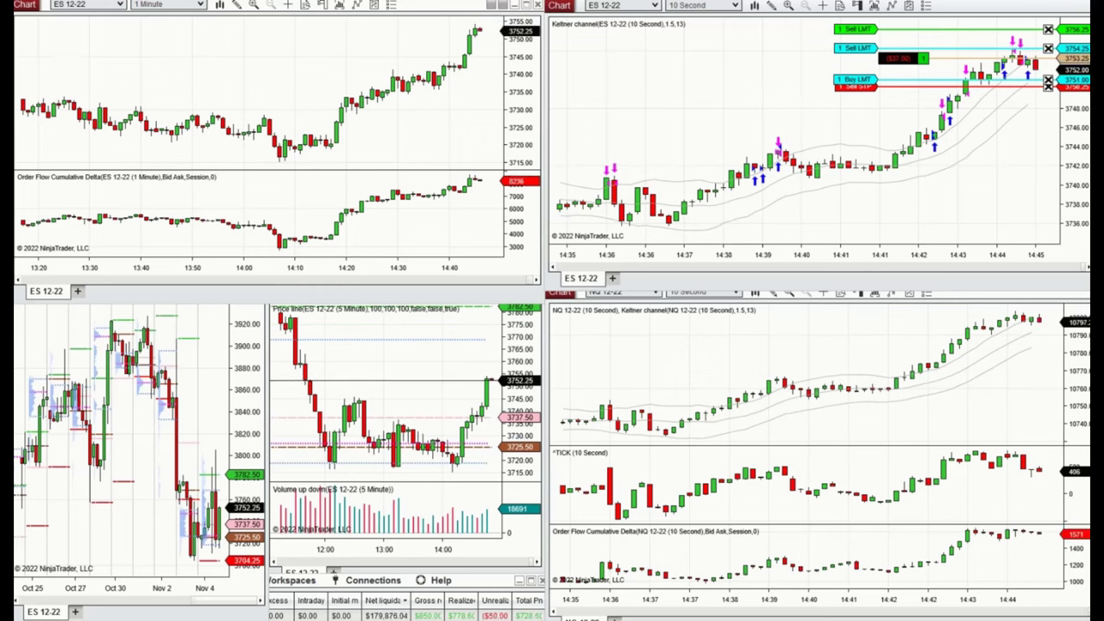
- Lower the ES sell stop order to 3747.50 on the 10-second chart
{"action": "left_click_drag", "start_coordinate": [859, 86], "coordinate": [860, 112]}
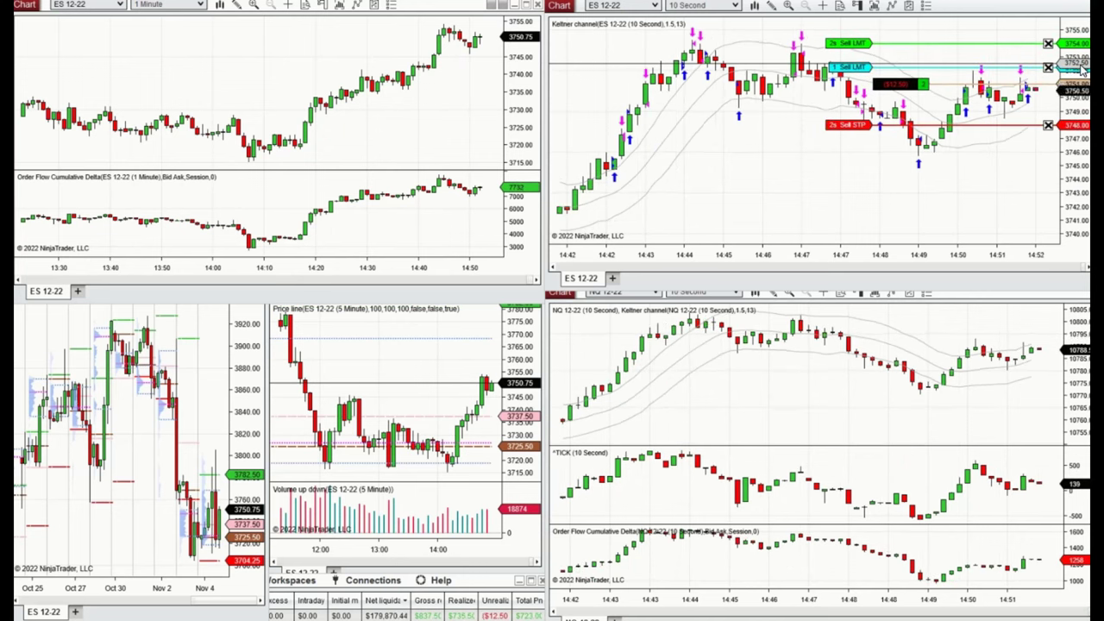
- Move the 1-contract sell limit target slightly higher and let the ES position close
{"action": "left_click", "coordinate": [1083, 71]}
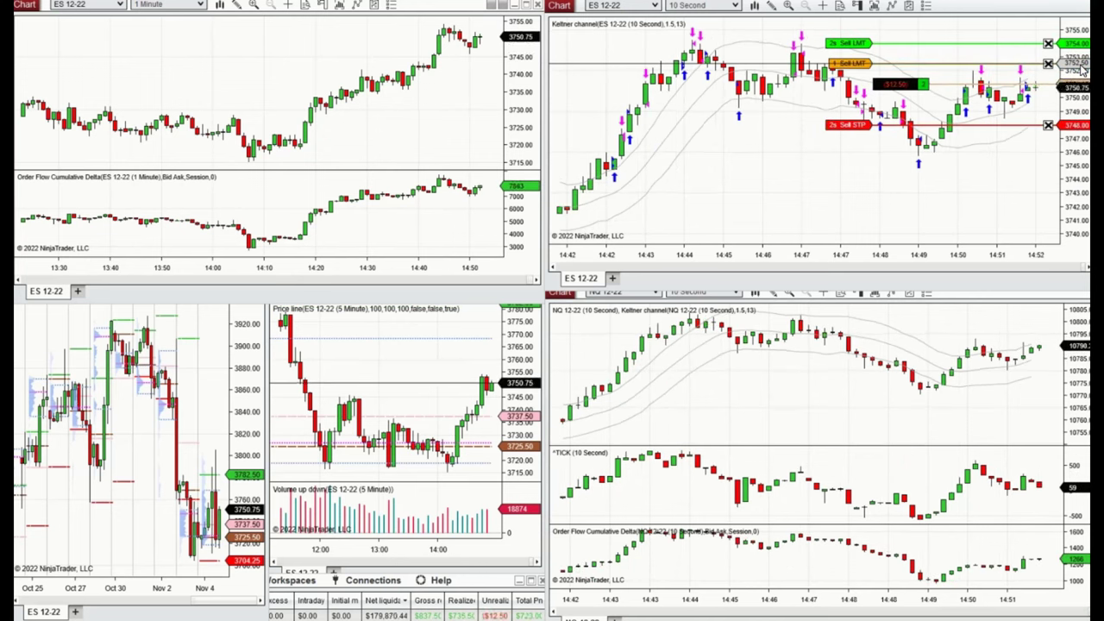
{"action": "left_click", "coordinate": [1082, 69]}
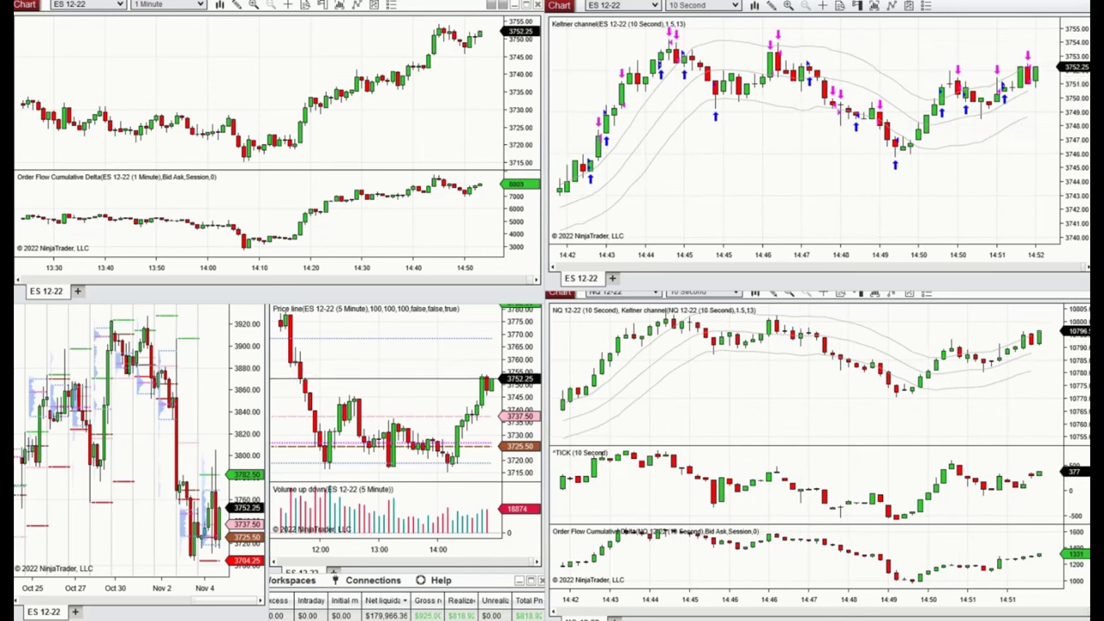
{"action": "scroll", "coordinate": [796, 138], "scroll_direction": "down", "scroll_amount": 5}
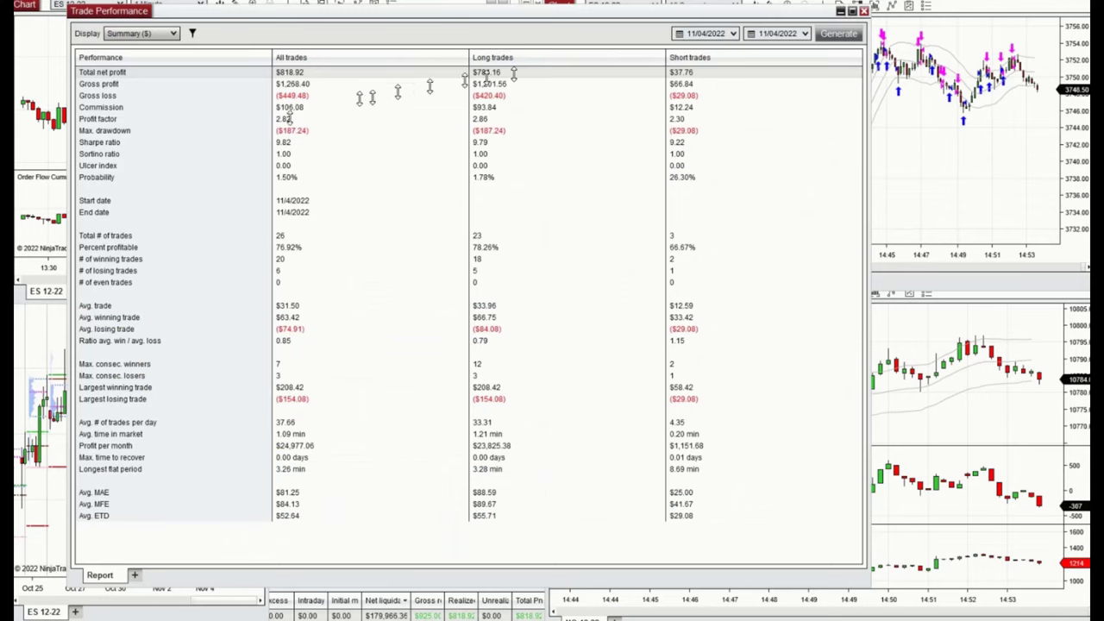
- Highlight the Profit factor, Percent profitable, Max. drawdown and avg. win/loss ratio rows, then show the Windows clock
{"action": "left_click", "coordinate": [288, 119]}
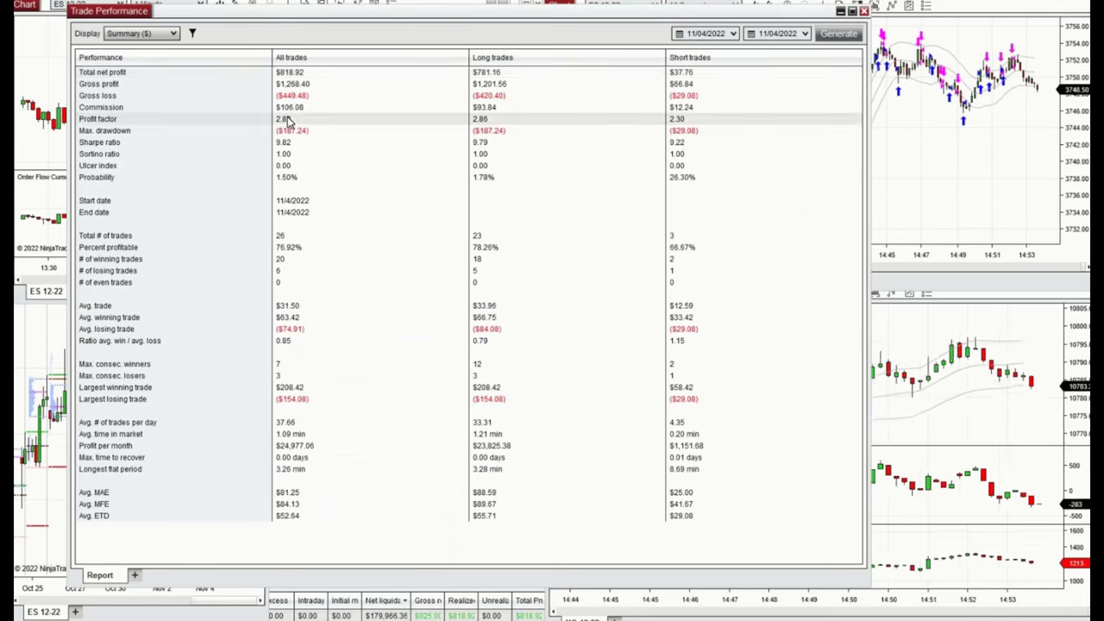
{"action": "left_click", "coordinate": [288, 250]}
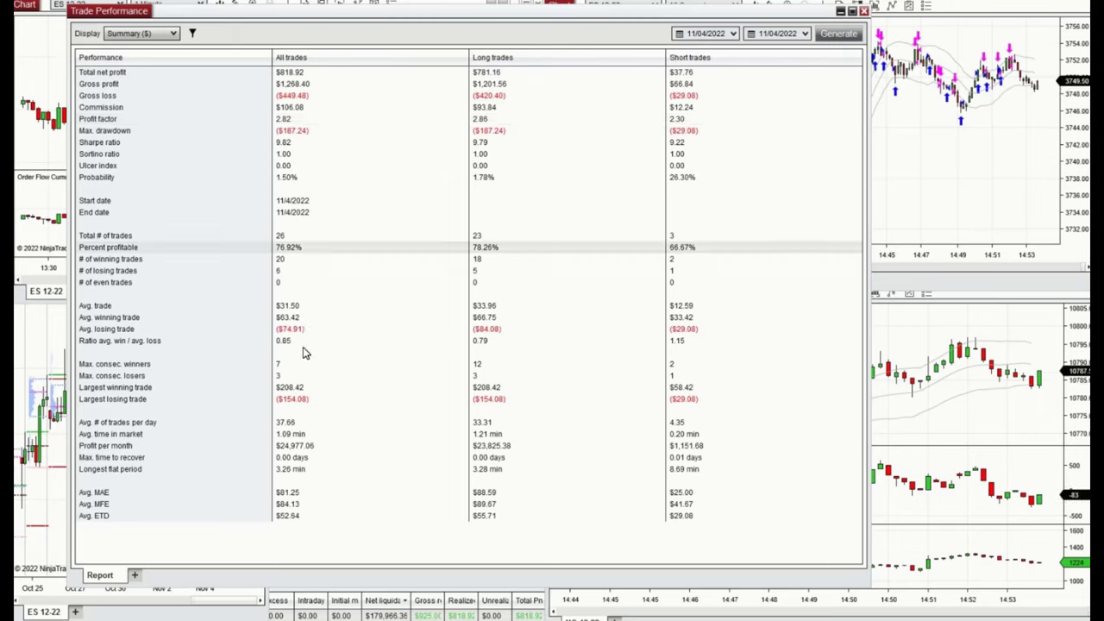
{"action": "left_click", "coordinate": [298, 137]}
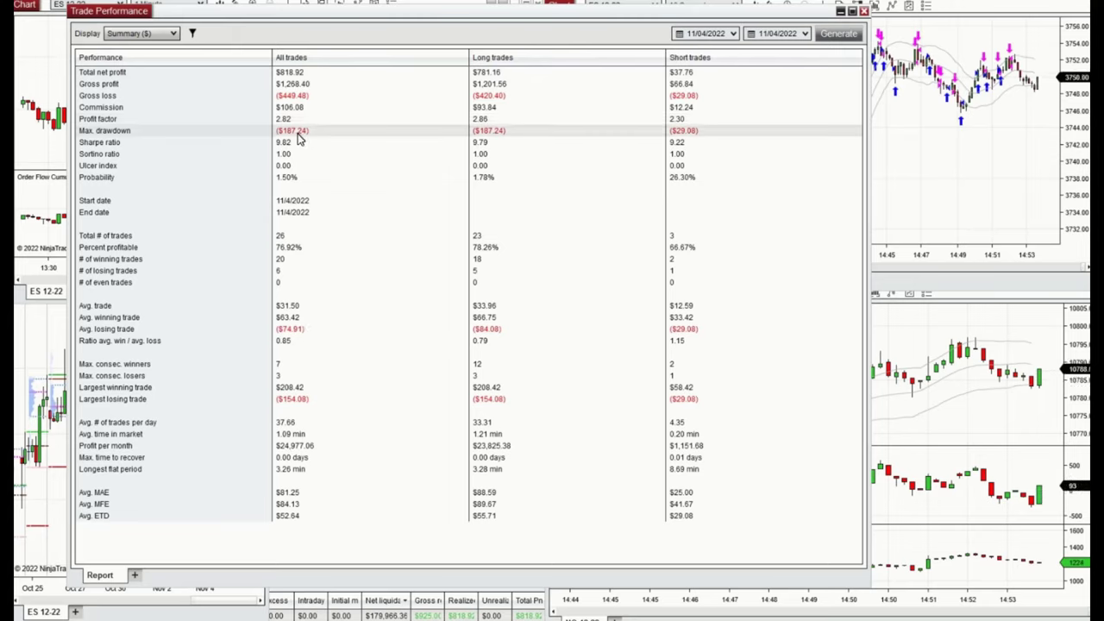
{"action": "left_click", "coordinate": [284, 343]}
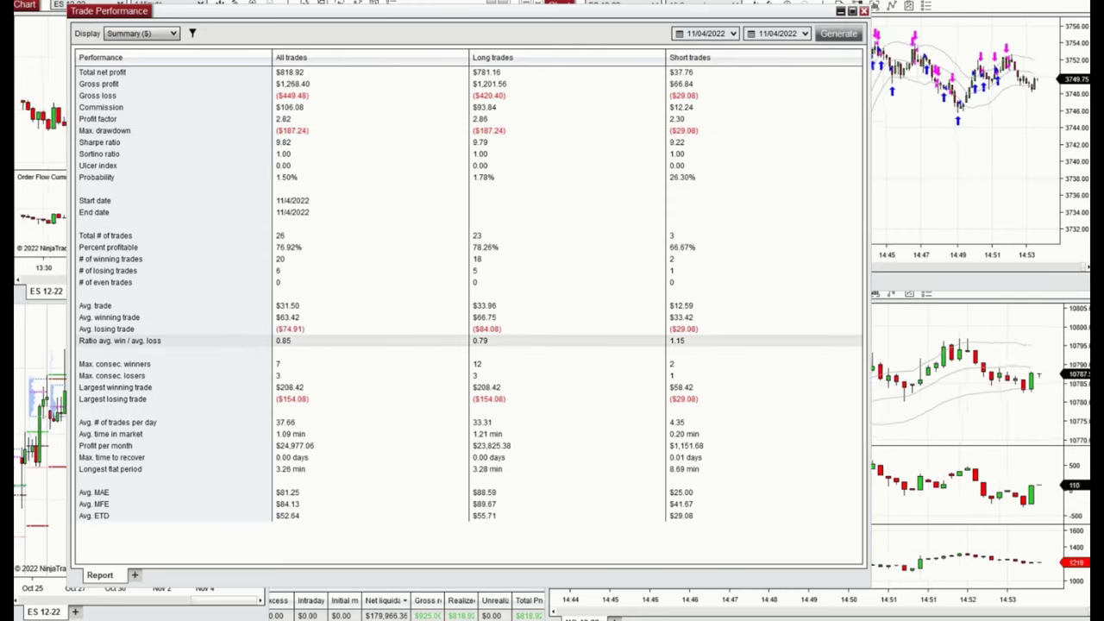
{"action": "key", "text": "super+alt+d"}
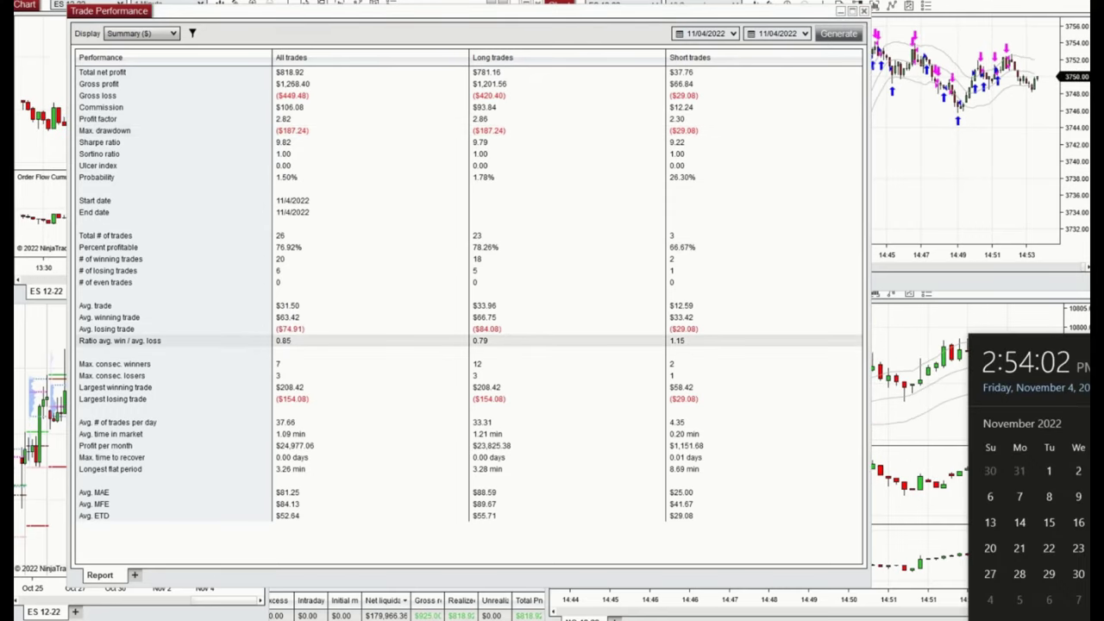